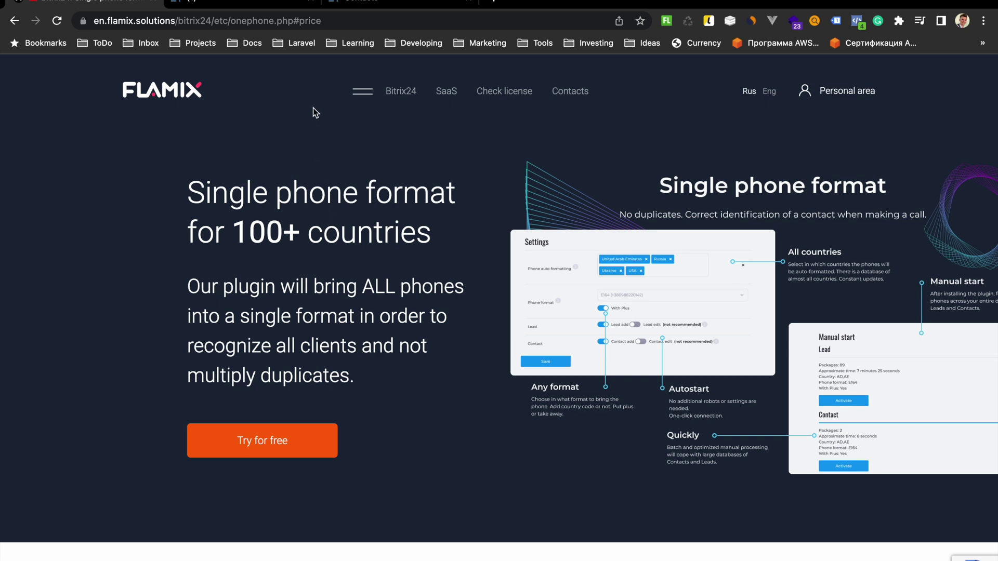
# Start the app's free trial on the Flamix page and copy the Bitrix24 portal address
pyautogui.click(354, 4)
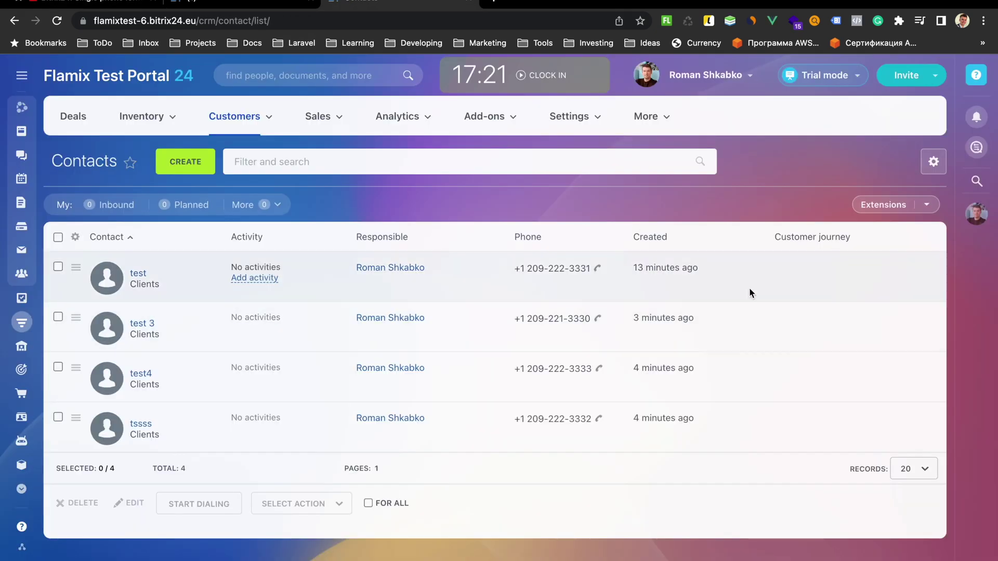
pyautogui.click(118, 7)
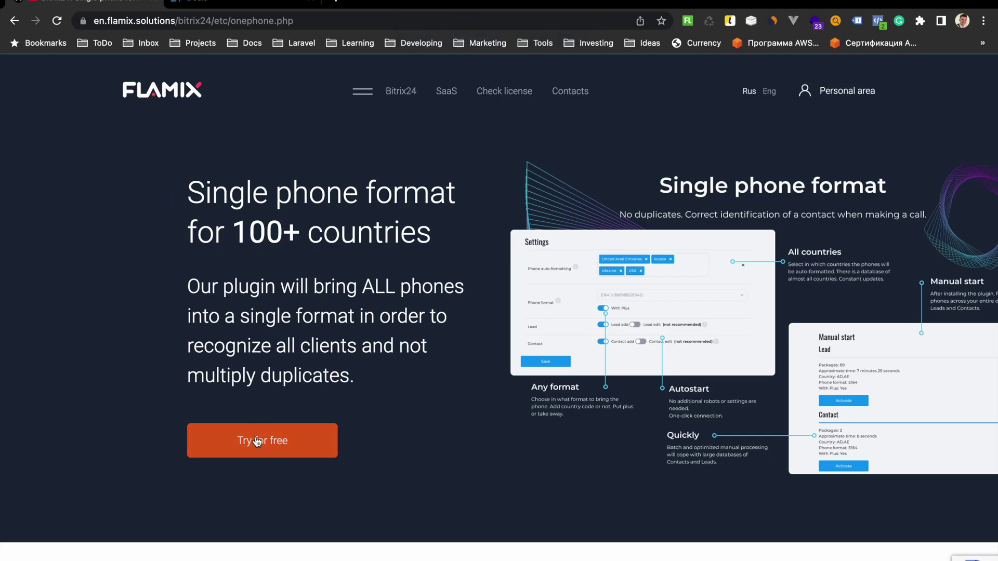
pyautogui.click(255, 441)
pyautogui.click(208, 3)
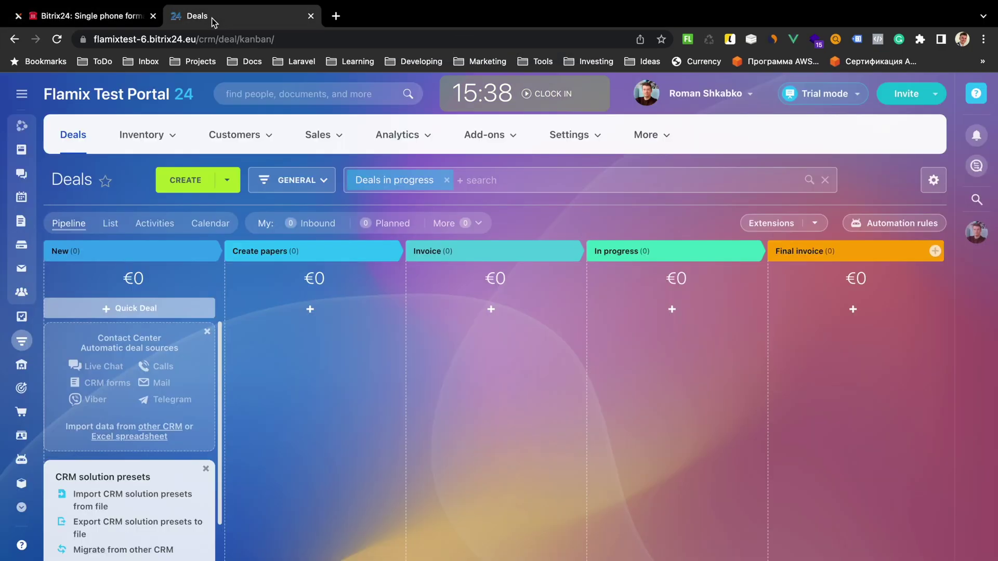
pyautogui.click(149, 39)
pyautogui.rightClick(150, 41)
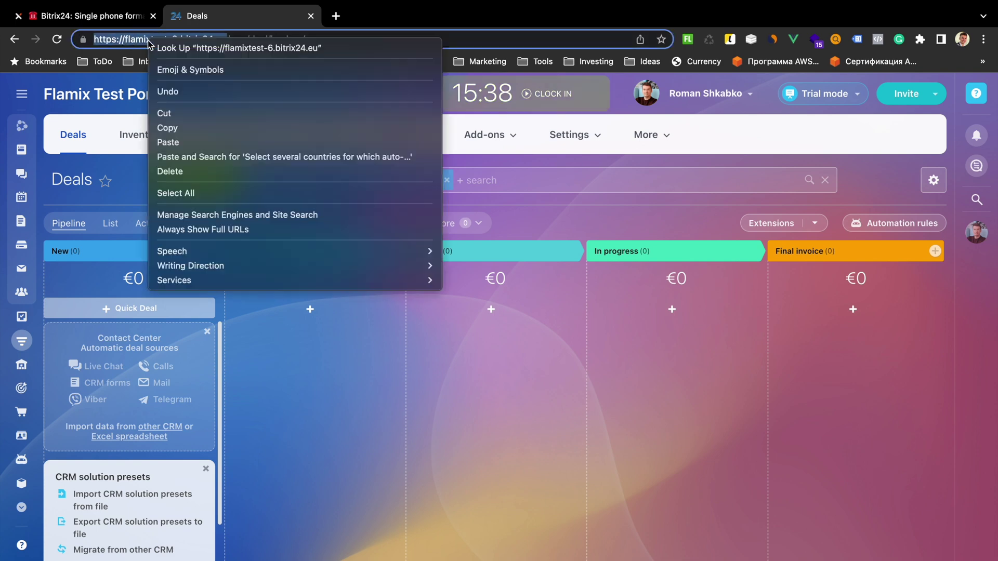
pyautogui.click(208, 127)
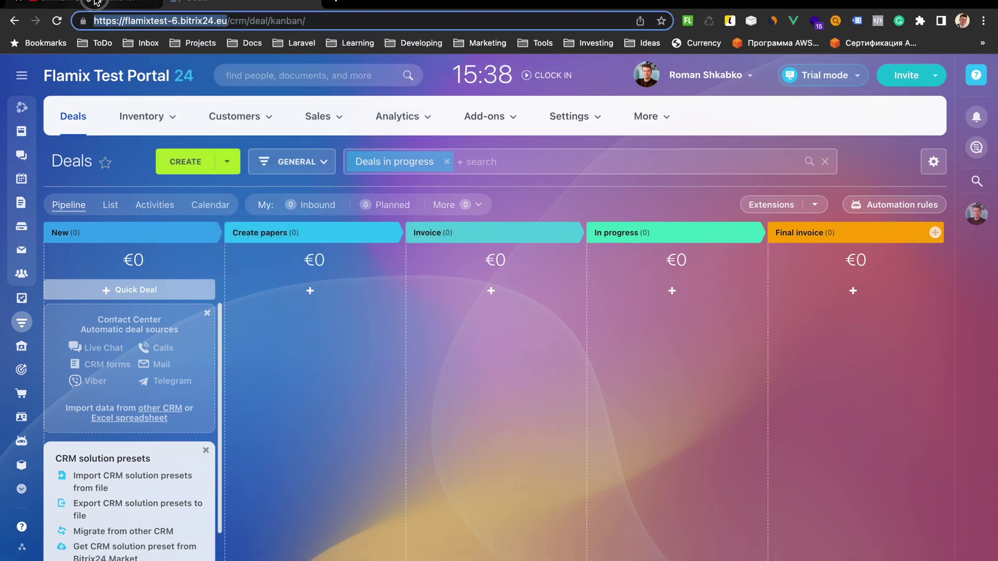
# Paste the portal address into the Install field, install, and accept the Bitrix24.Market Terms of Use
pyautogui.click(95, 2)
pyautogui.click(203, 348)
pyautogui.rightClick(206, 345)
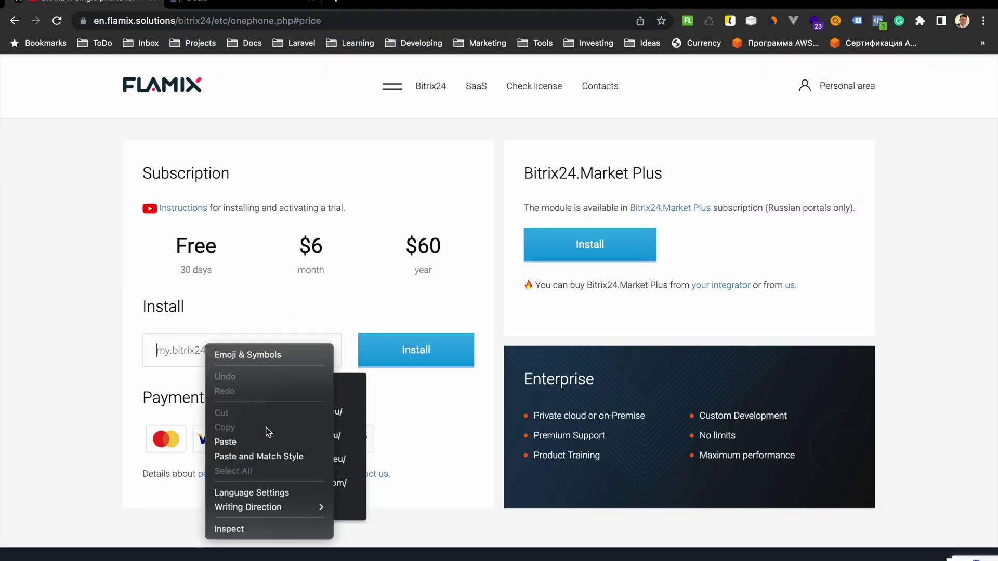
pyautogui.click(244, 442)
pyautogui.click(429, 350)
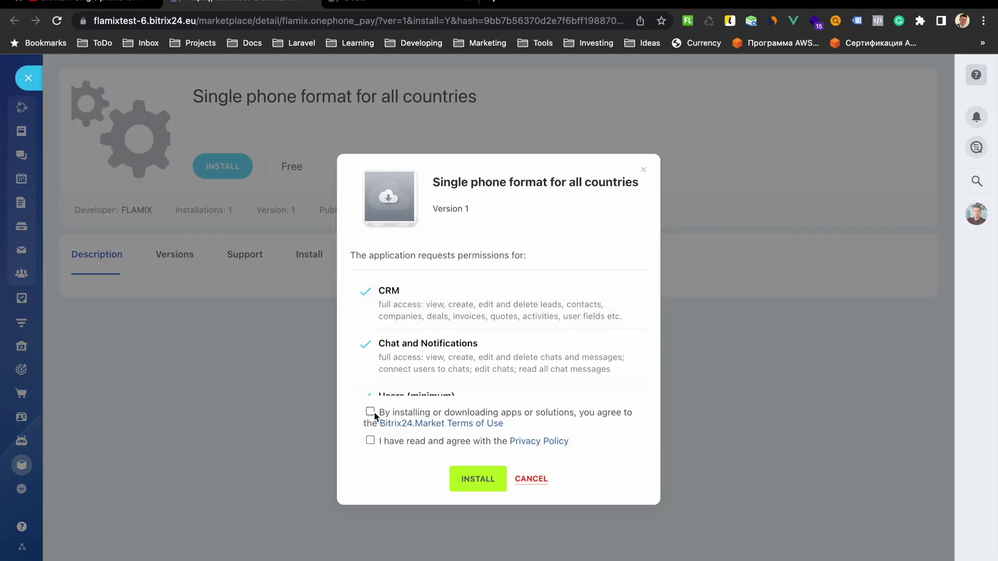
pyautogui.click(370, 411)
# Accept the Privacy Policy, confirm the install, and start the 30-day trial with an e-mail address
pyautogui.click(370, 440)
pyautogui.click(474, 478)
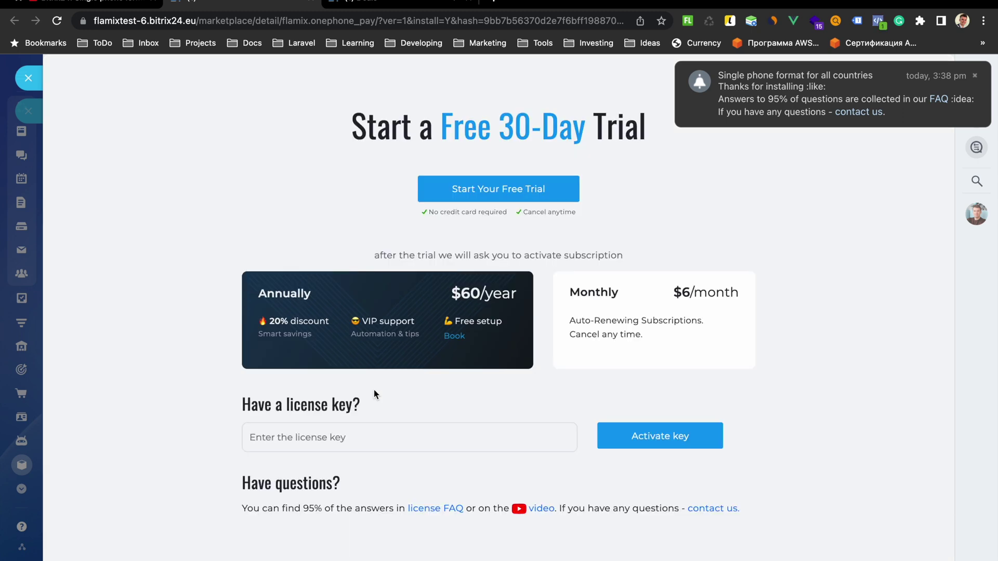
pyautogui.click(504, 189)
pyautogui.click(405, 312)
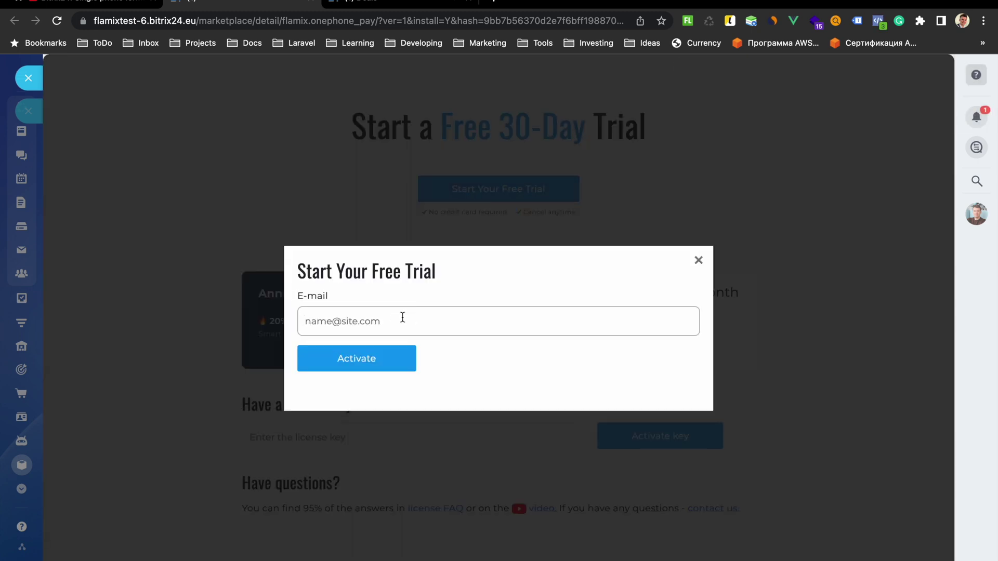
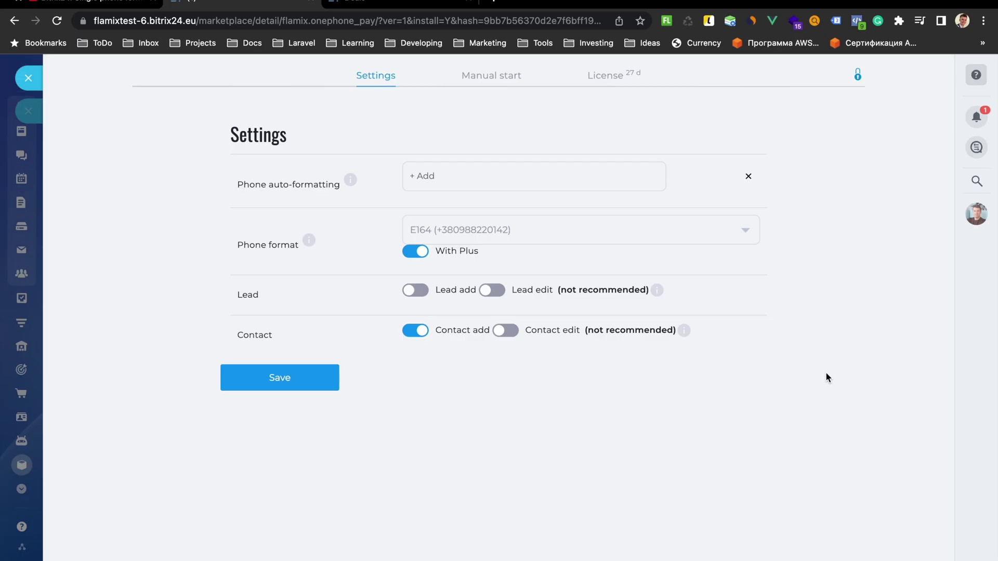
# Add United States as the phone auto-formatting country
pyautogui.click(446, 175)
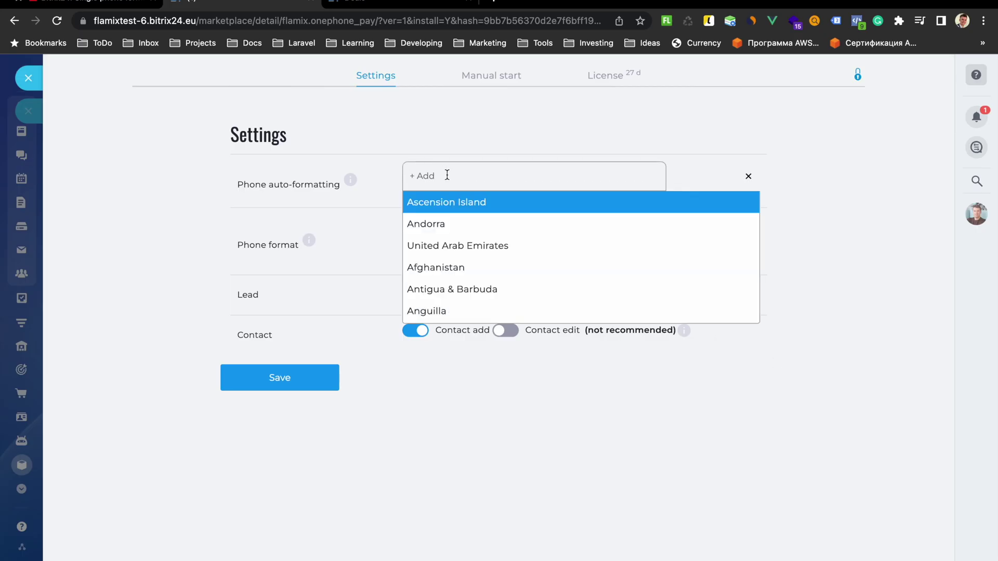
pyautogui.write('unite')
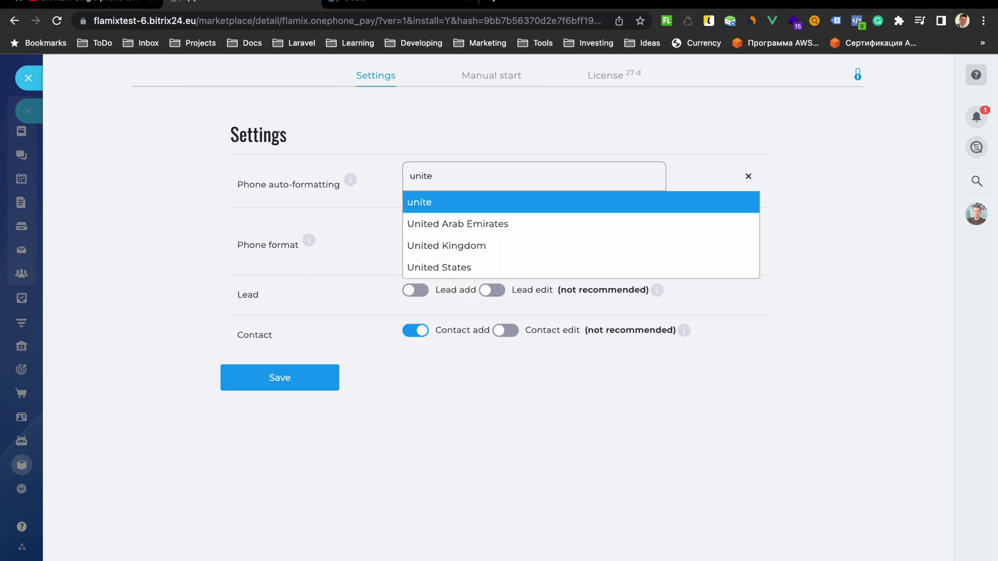
pyautogui.click(454, 267)
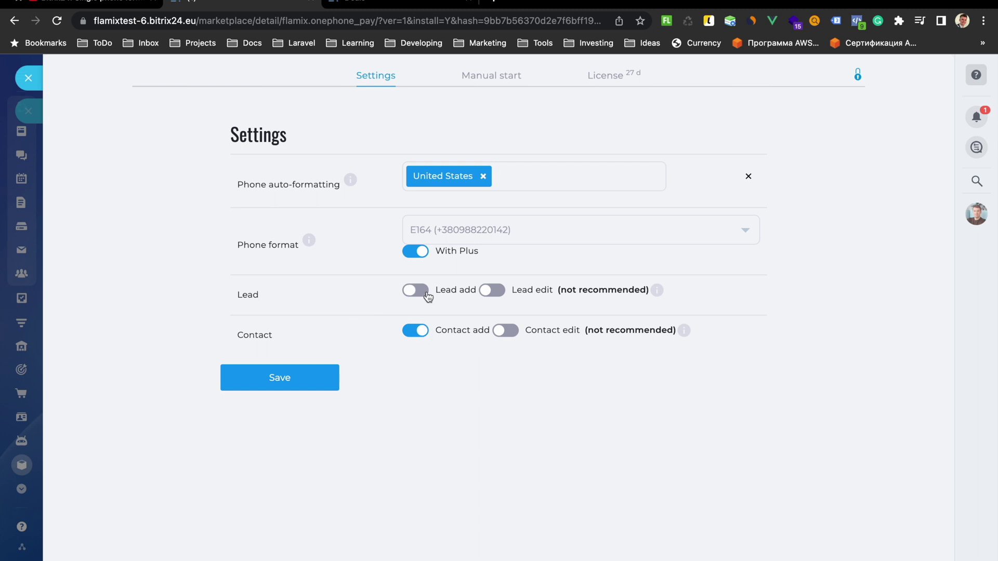
# Save the phone formatting settings and return to the Deals board
pyautogui.click(375, 5)
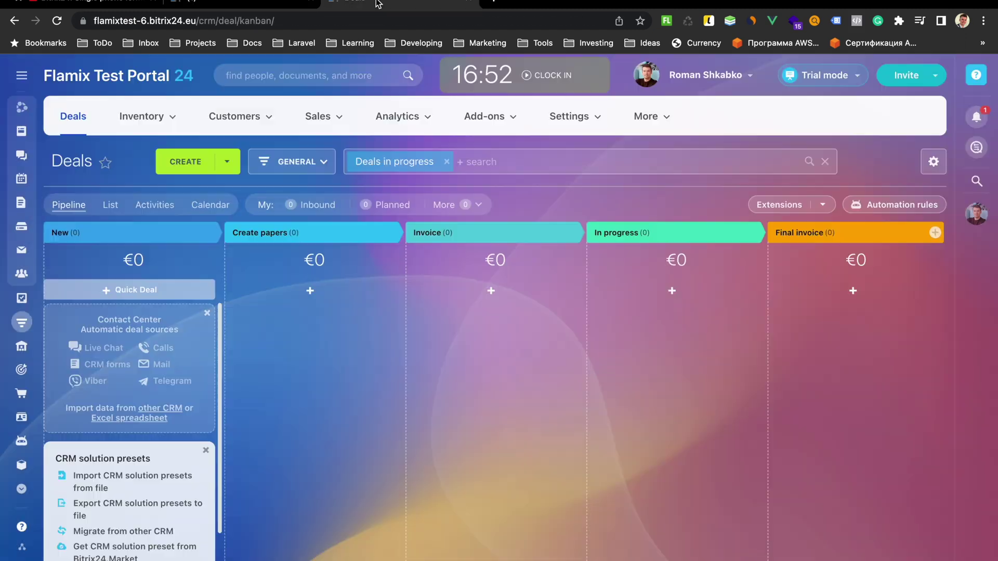
pyautogui.hotkey('ctrl', 'shift', 'Tab')
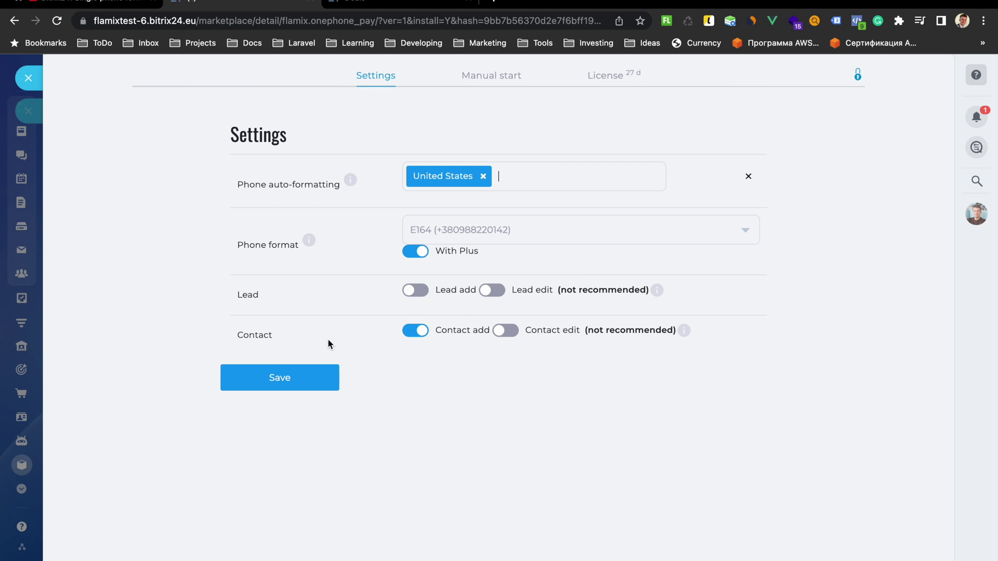
pyautogui.click(280, 381)
pyautogui.click(364, 6)
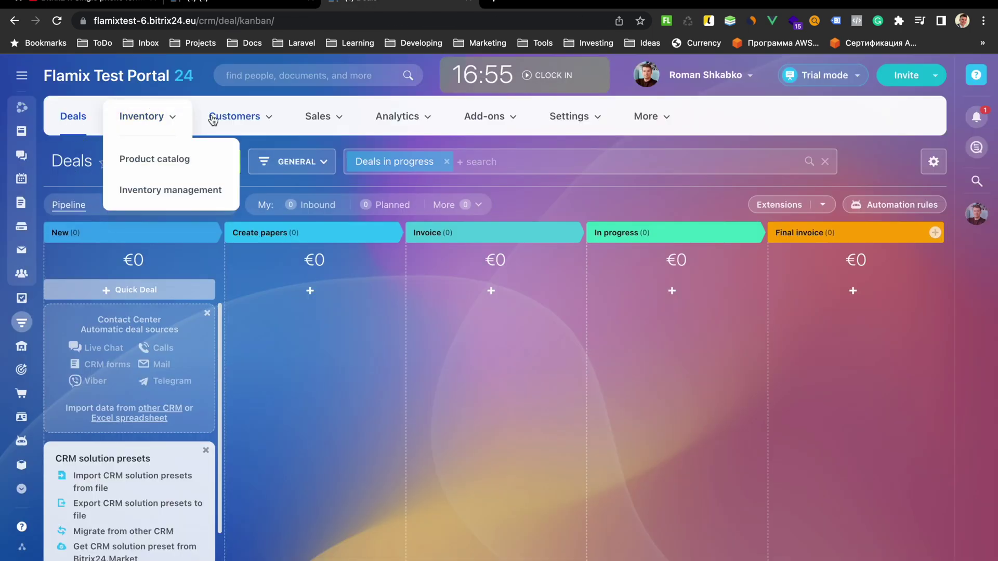
# In Contacts, create a contact named test with a work phone number, replacing the default country code
pyautogui.moveTo(235, 117)
pyautogui.click(245, 162)
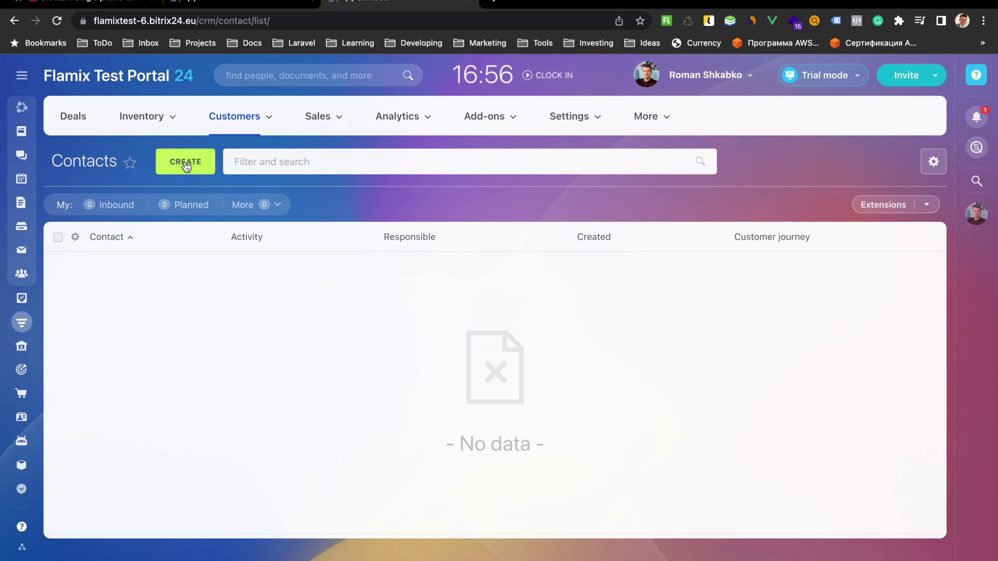
pyautogui.click(186, 165)
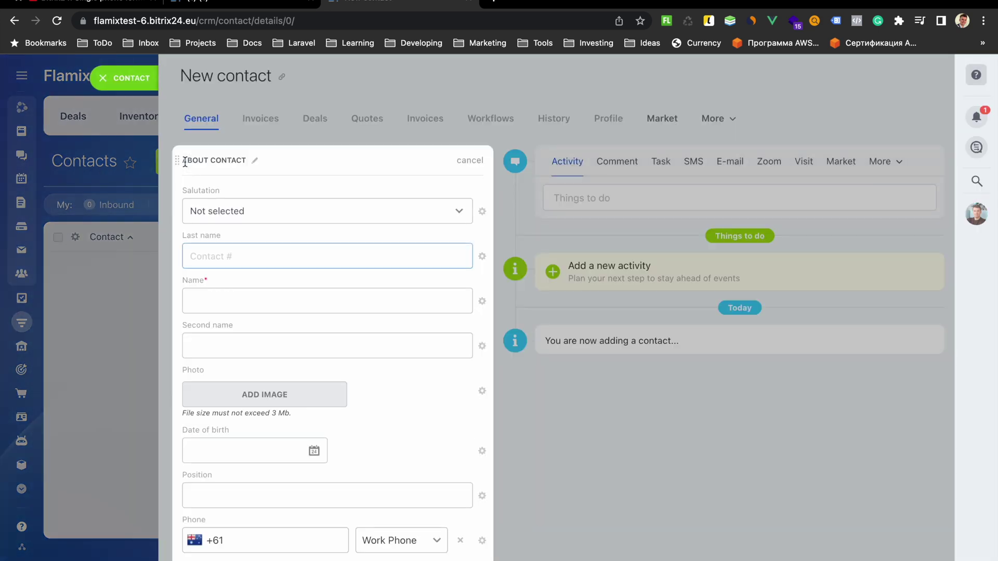
pyautogui.click(200, 298)
pyautogui.write('tet')
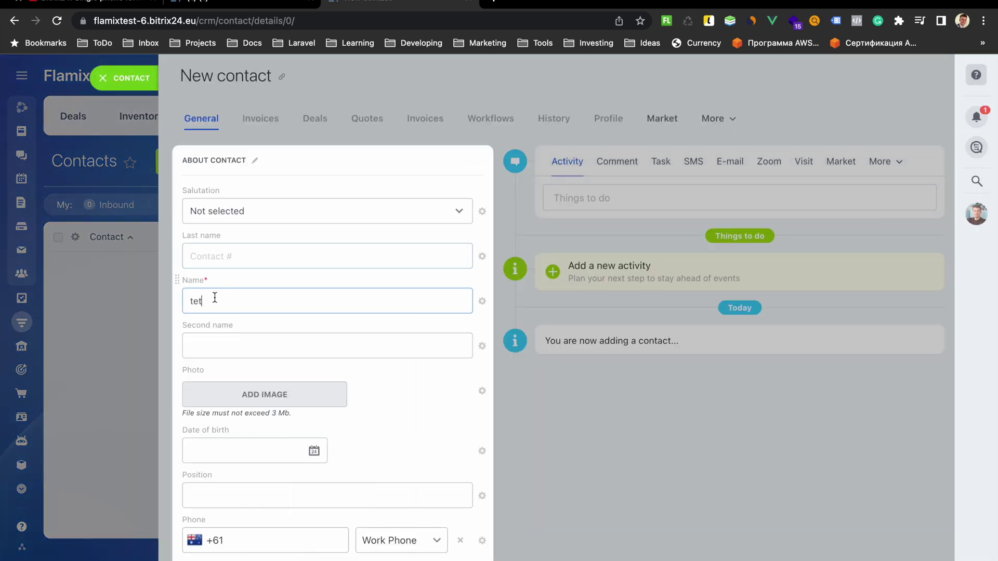
pyautogui.write('t')
pyautogui.scroll(-3, 207, 263)
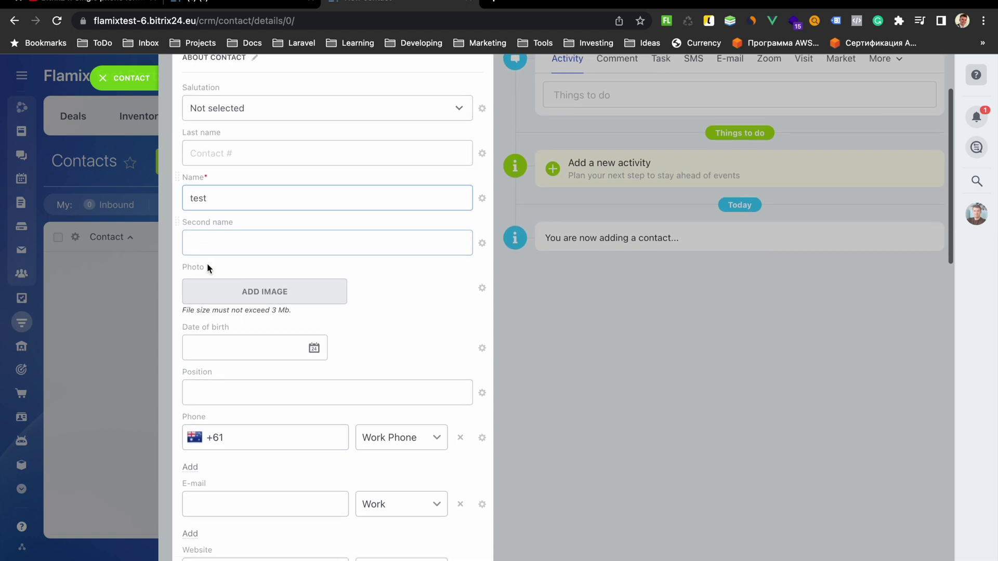
pyautogui.click(247, 433)
pyautogui.press('BackSpace')
pyautogui.press('BackSpace')
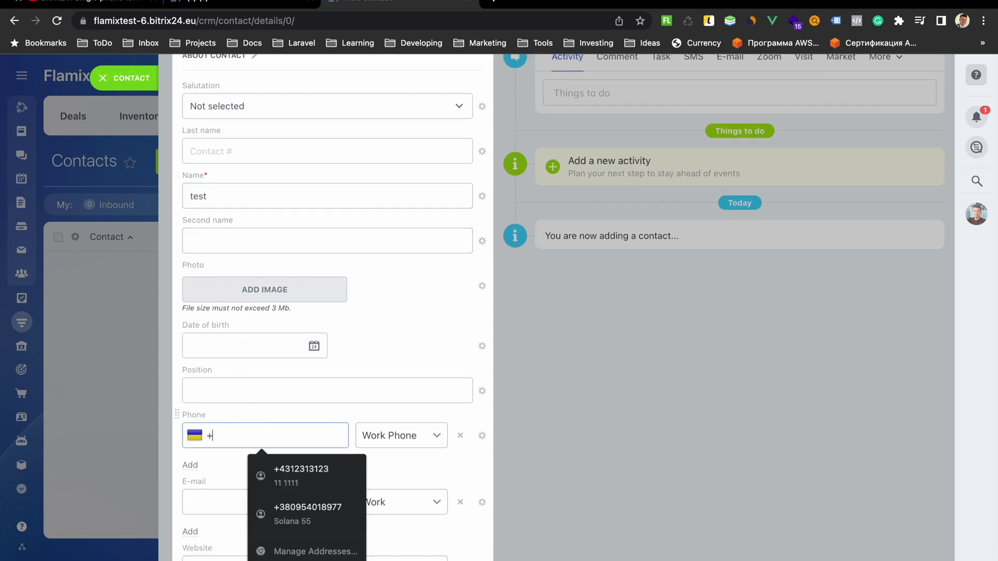
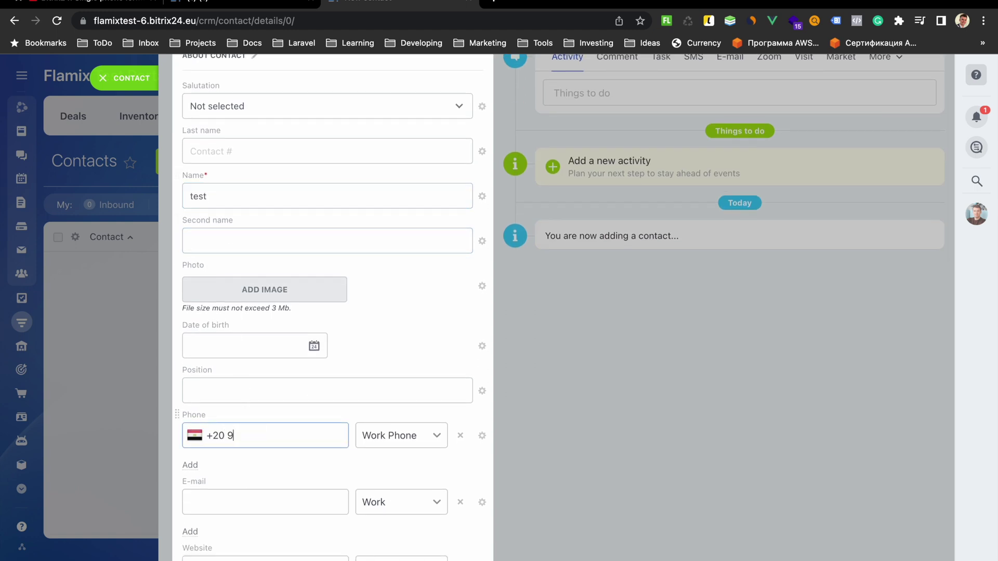
pyautogui.hotkey('ctrl', 'Return')
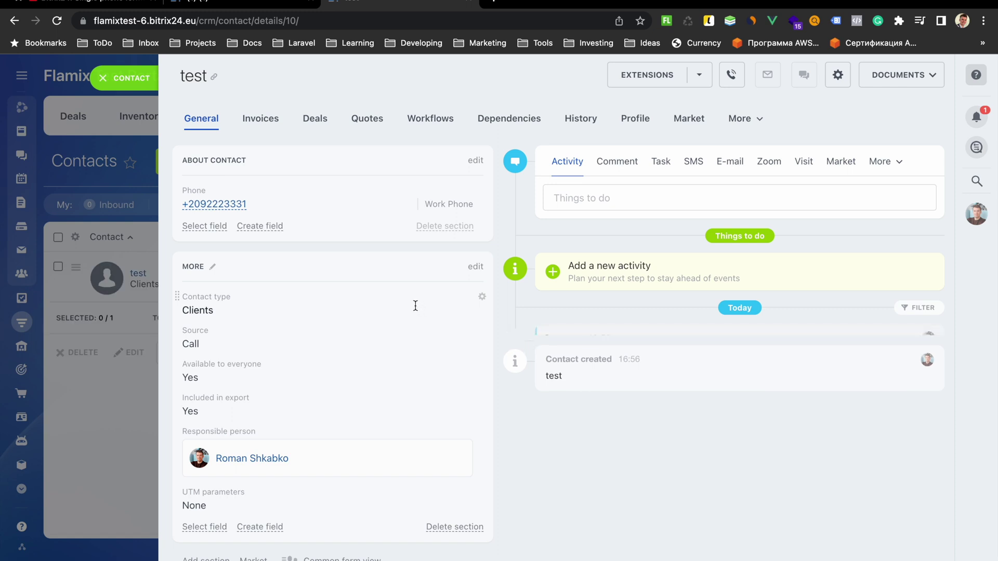
# Expand the app's timeline note about the phone change and reload the contact page
pyautogui.click(737, 387)
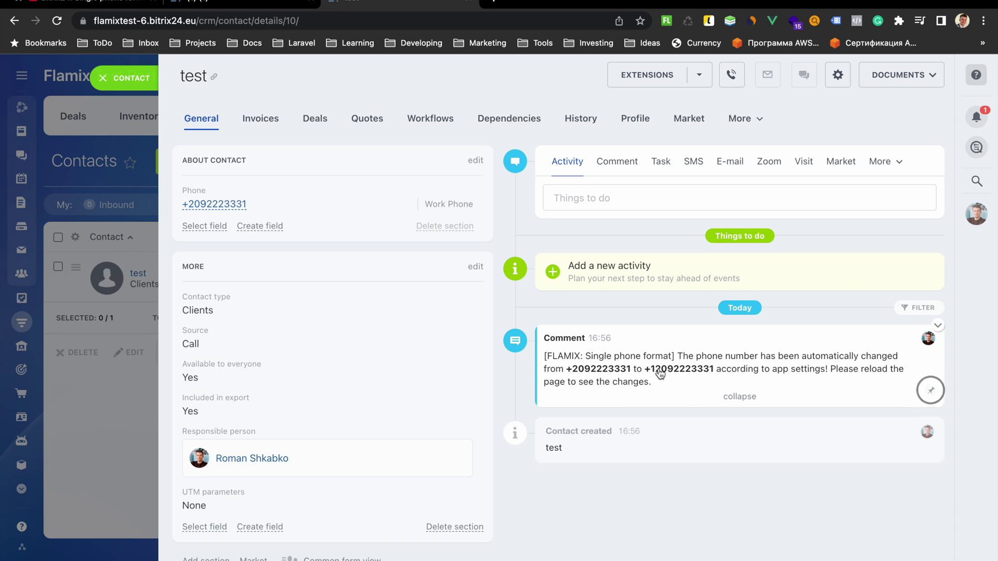
pyautogui.click(56, 21)
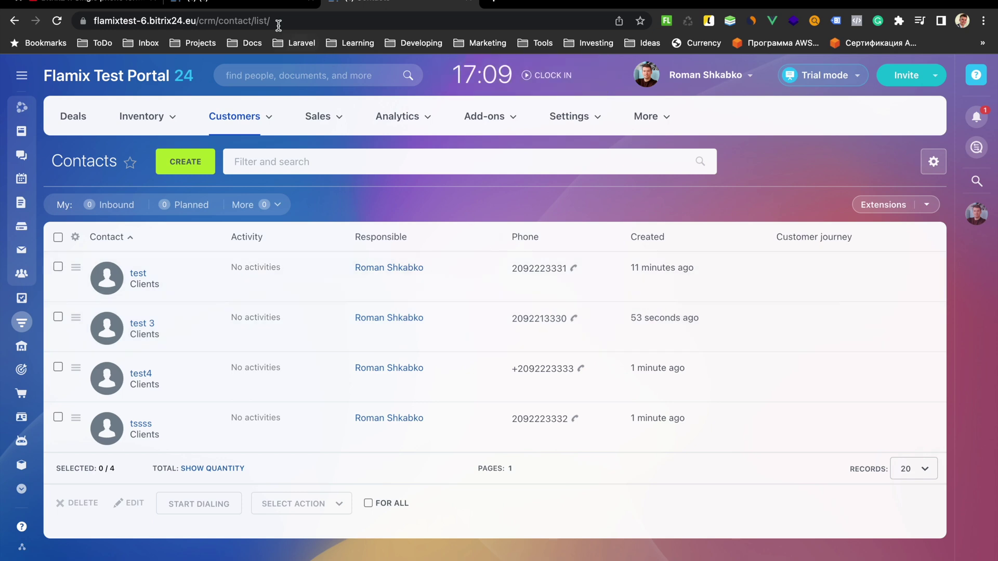
# Activate the app's Manual start reformatting for existing Contact phones
pyautogui.click(255, 2)
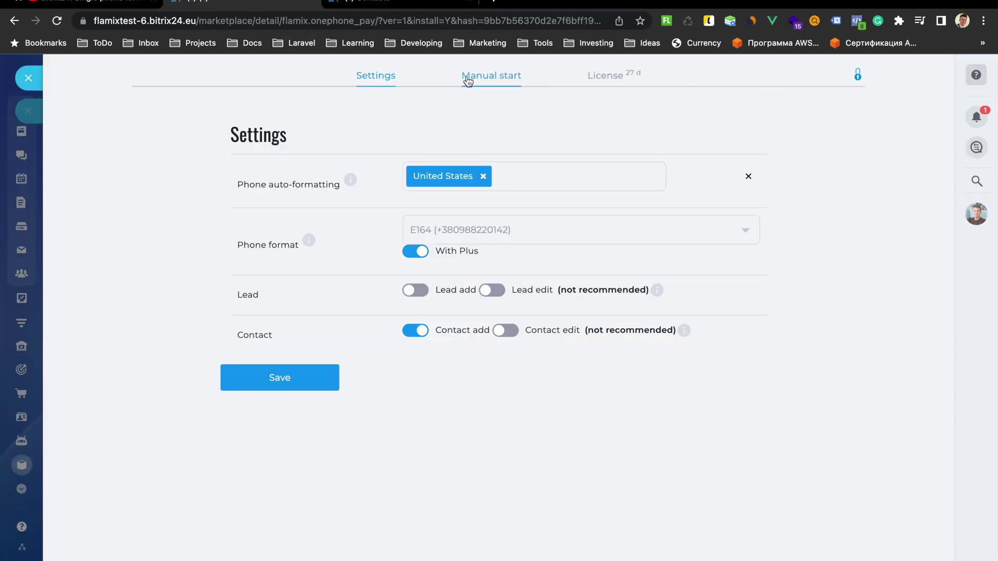
pyautogui.click(487, 79)
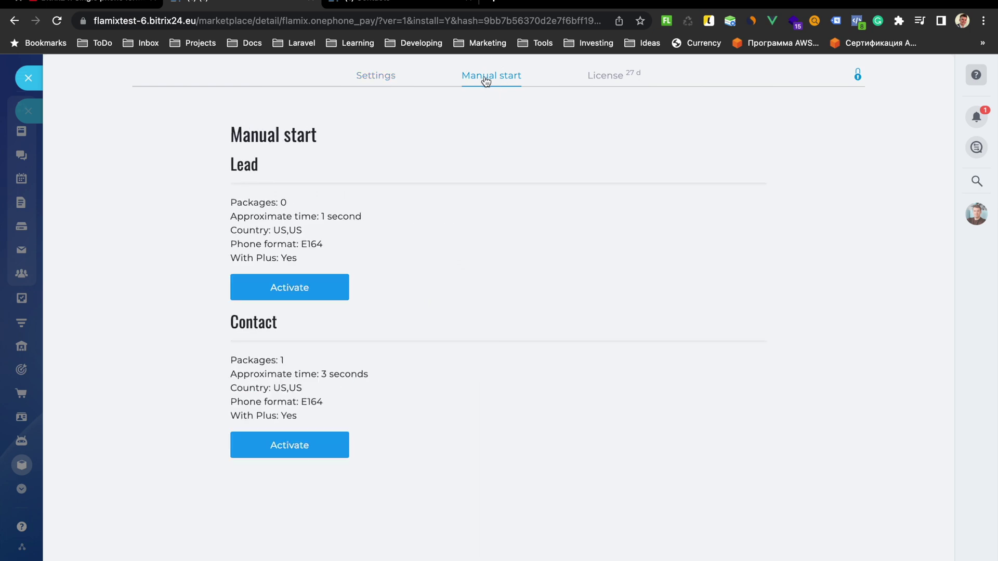
pyautogui.click(291, 448)
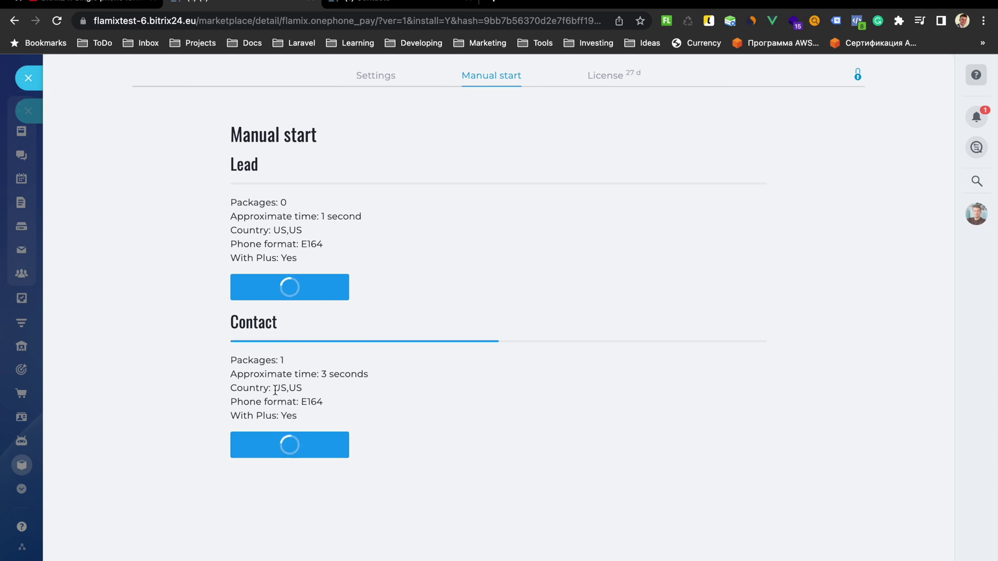
# Reload the Contacts list to show all phones in +1 format
pyautogui.click(384, 4)
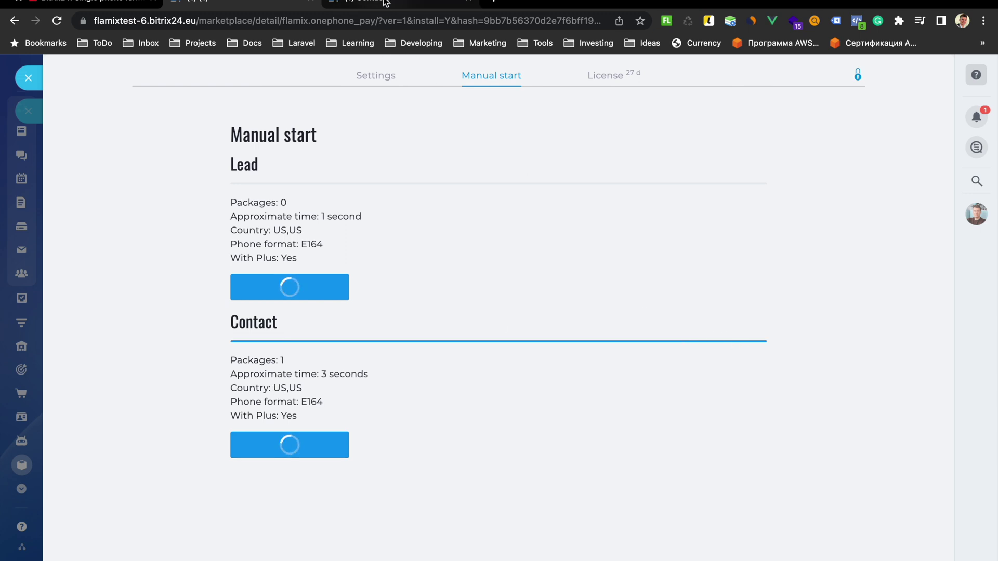
pyautogui.click(57, 21)
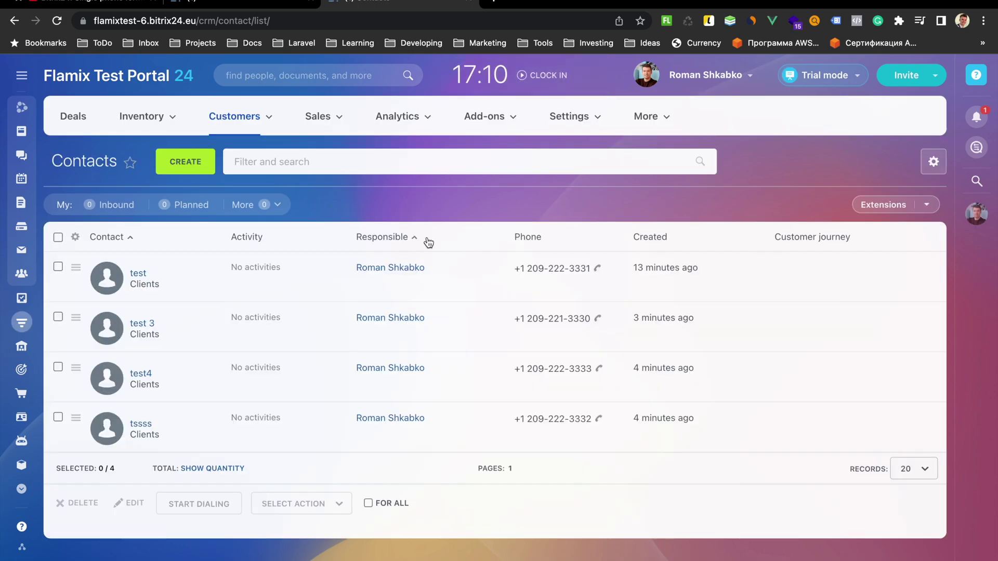